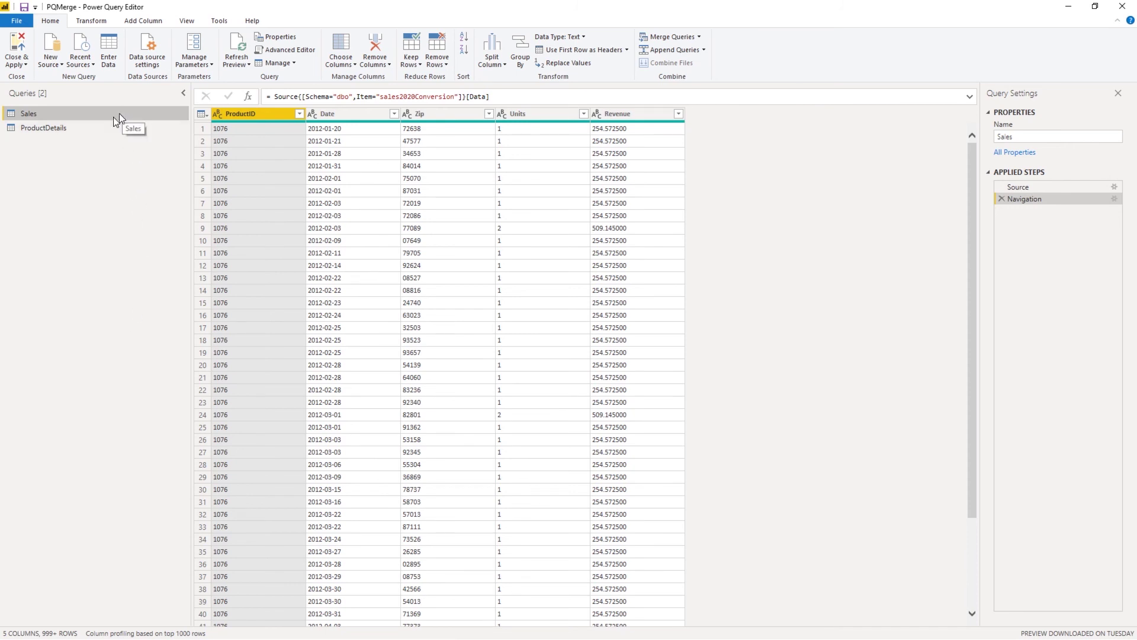
Step: Preview ProductDetails, then begin merging Sales with ProductDetails and list the join kinds
click(58, 129)
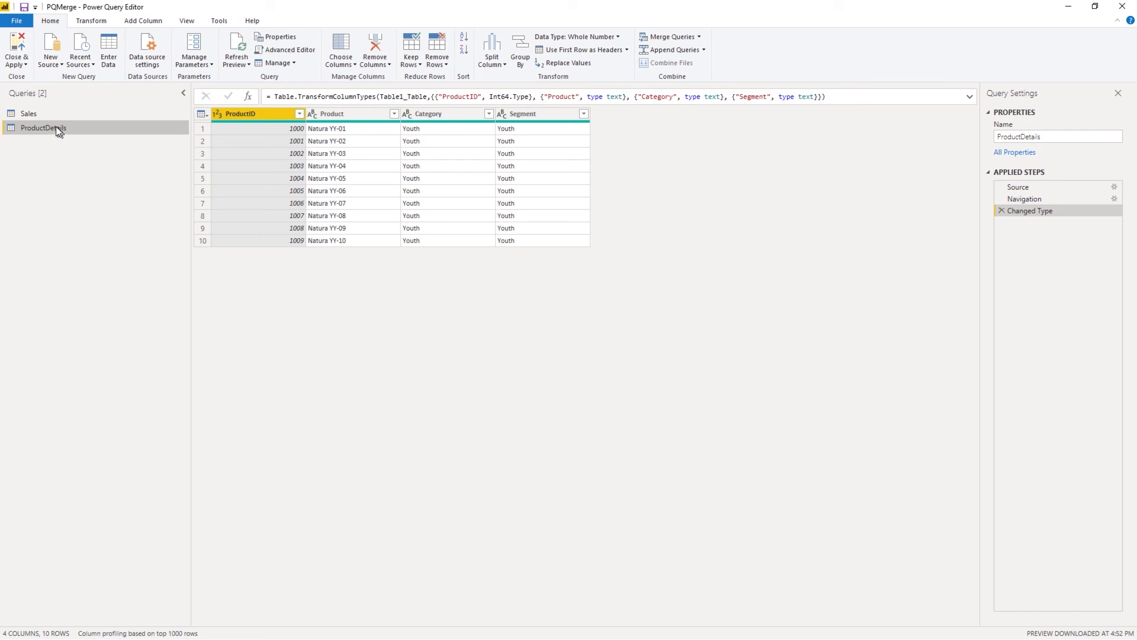
click(45, 115)
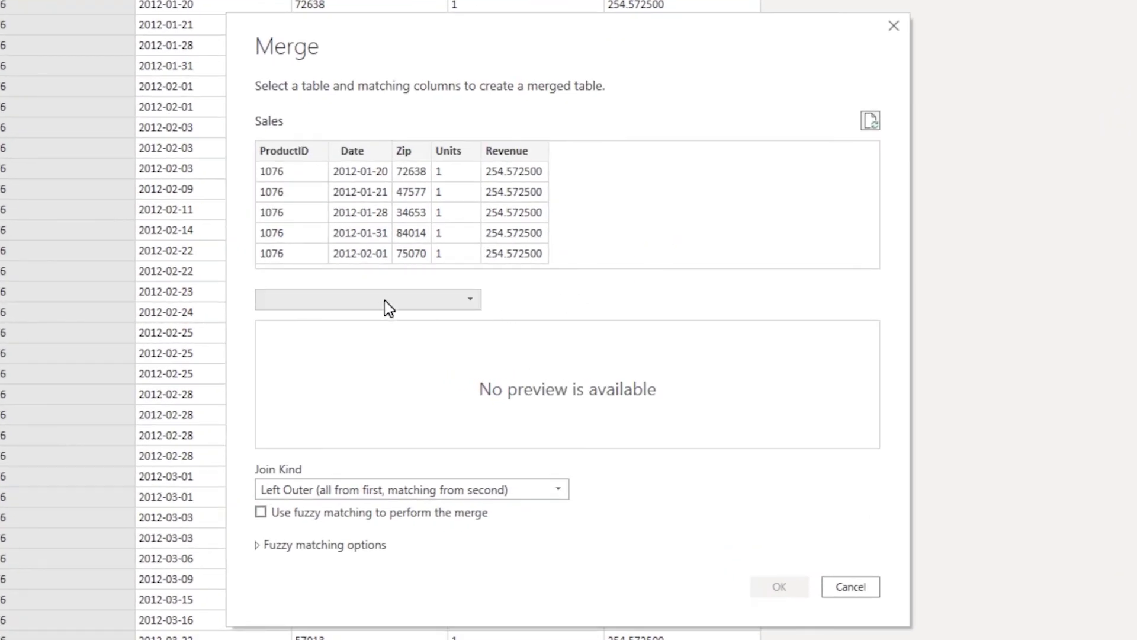
click(383, 302)
click(373, 325)
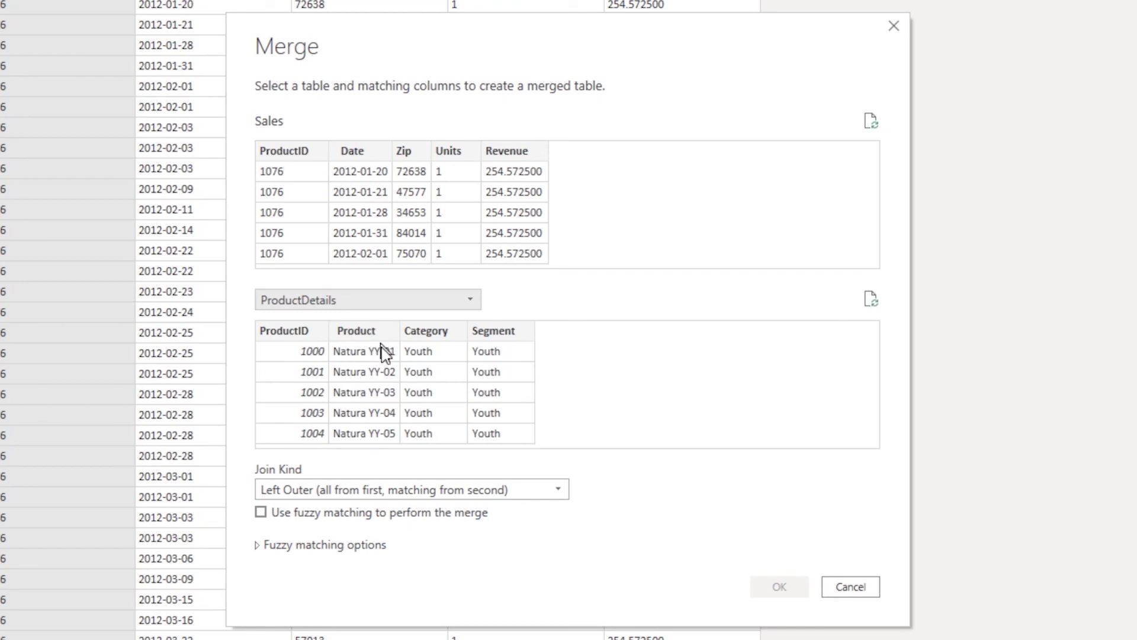
click(418, 490)
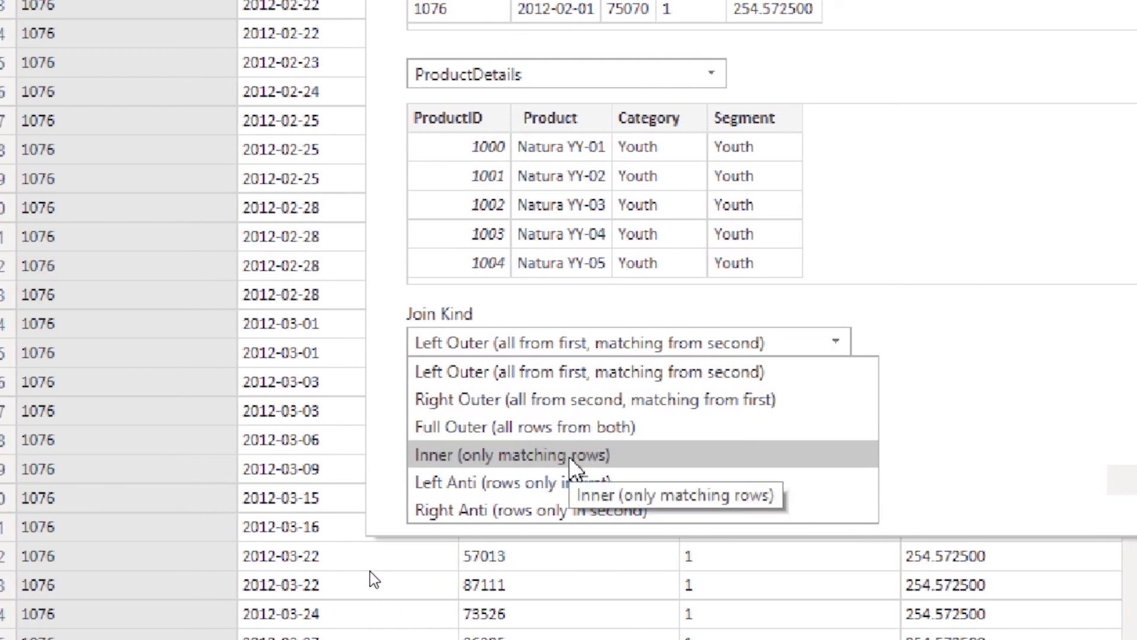
Step: Choose an Inner join matching ProductID in both tables, which exposes a type mismatch
click(571, 456)
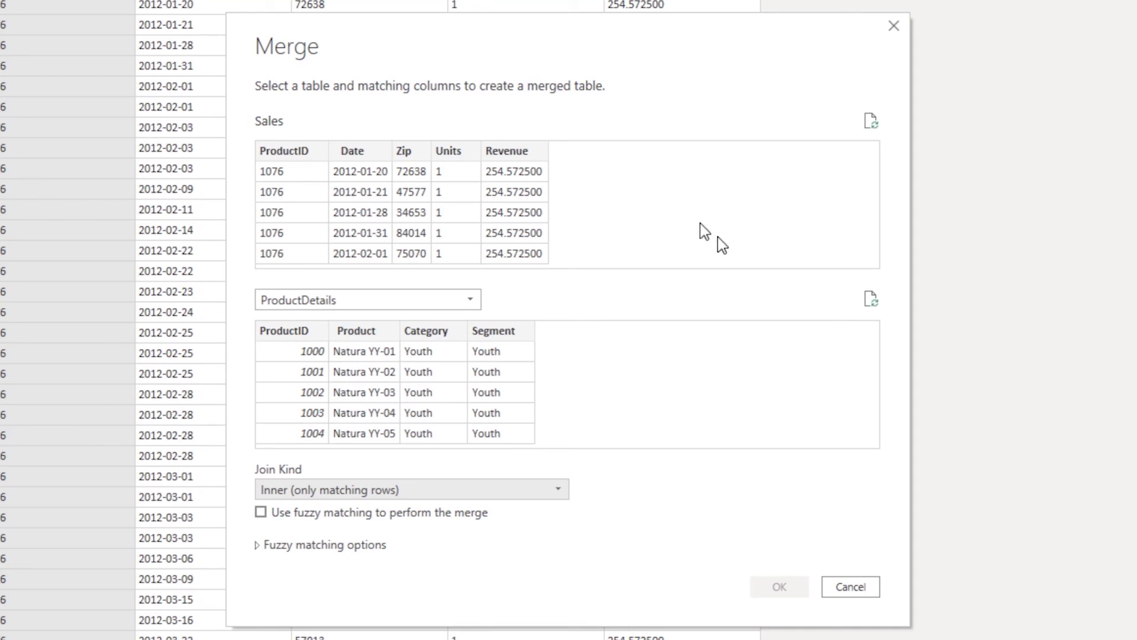
click(296, 331)
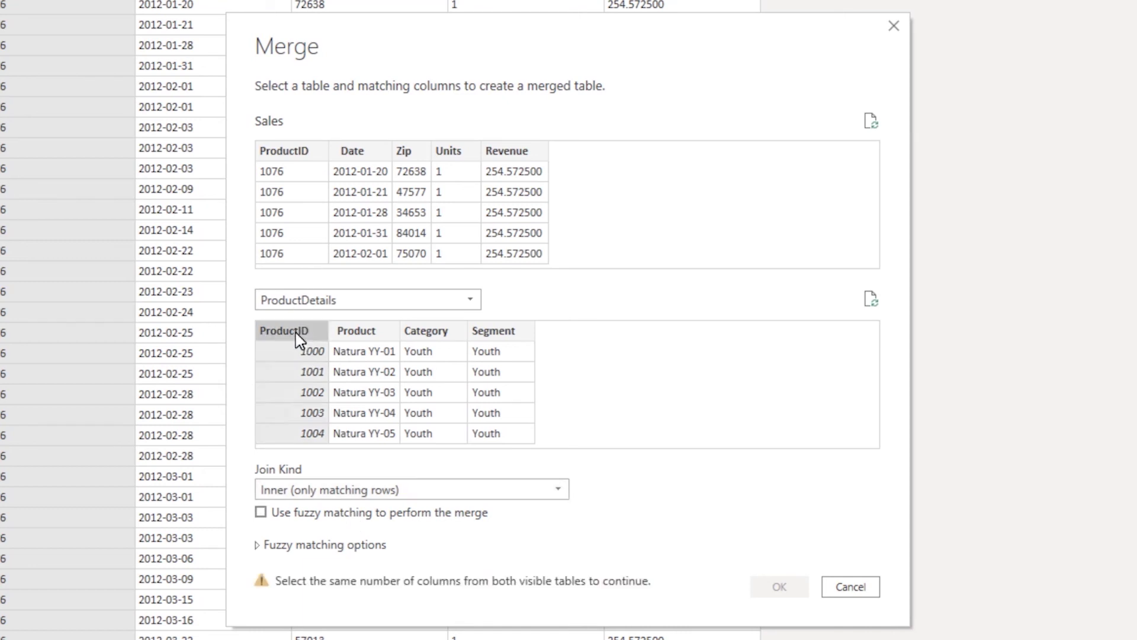
click(277, 157)
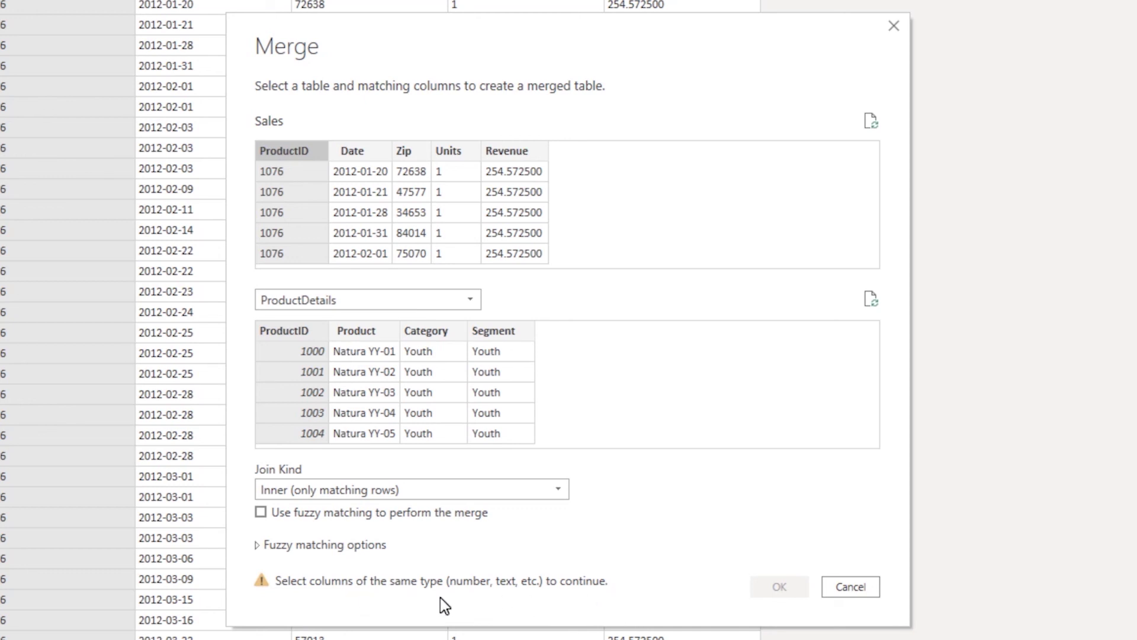
Step: Cancel the merge and check the ProductID data type in ProductDetails
click(860, 590)
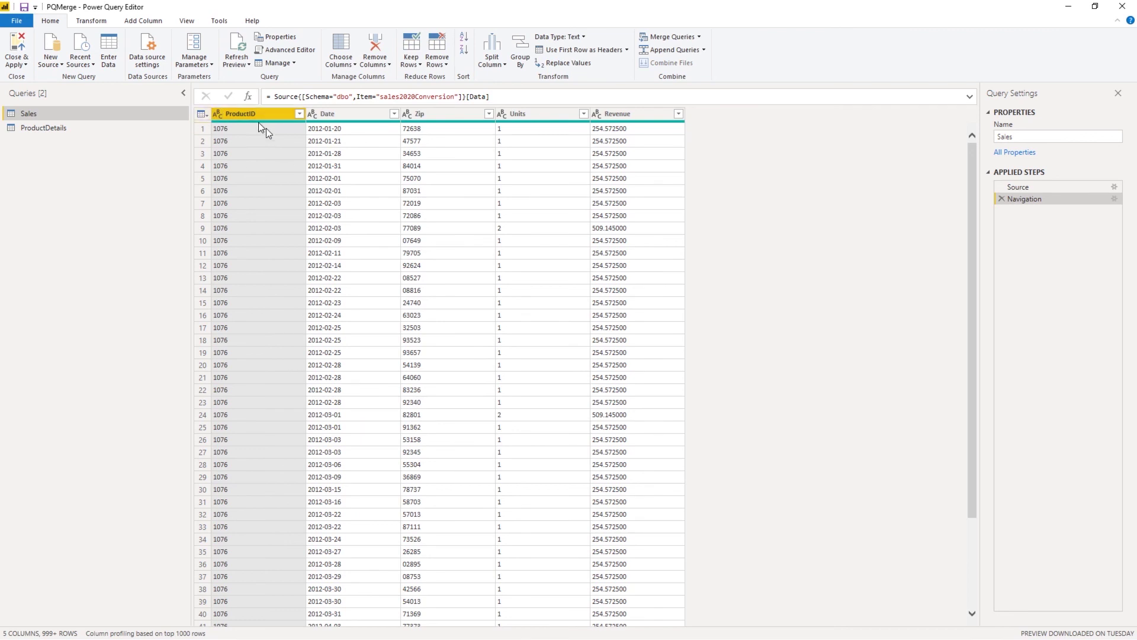
click(34, 129)
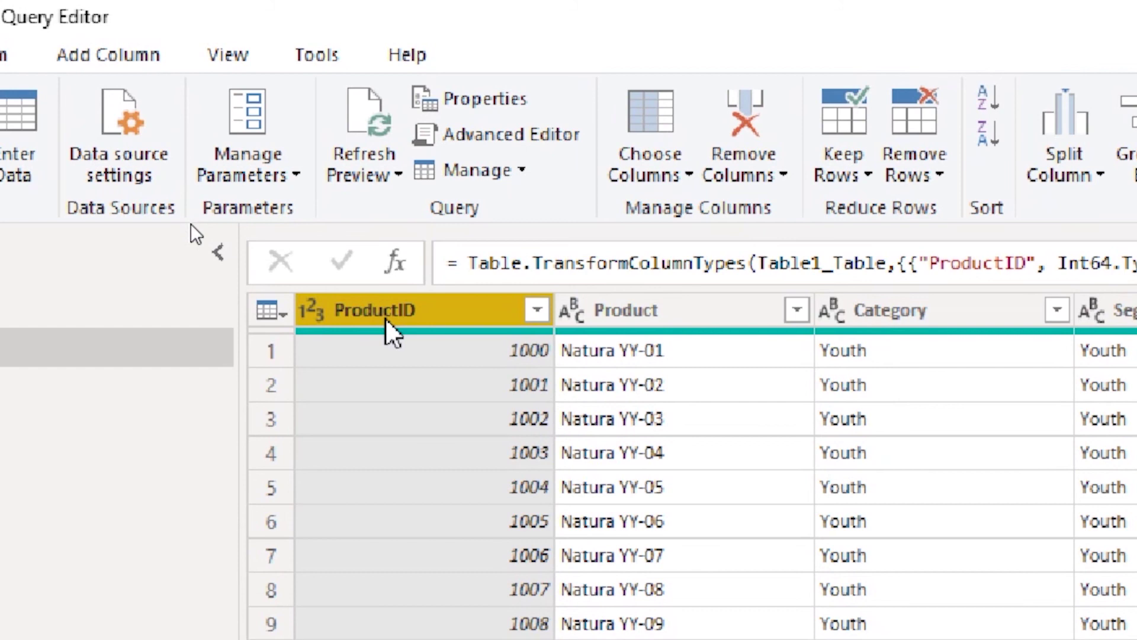
click(313, 312)
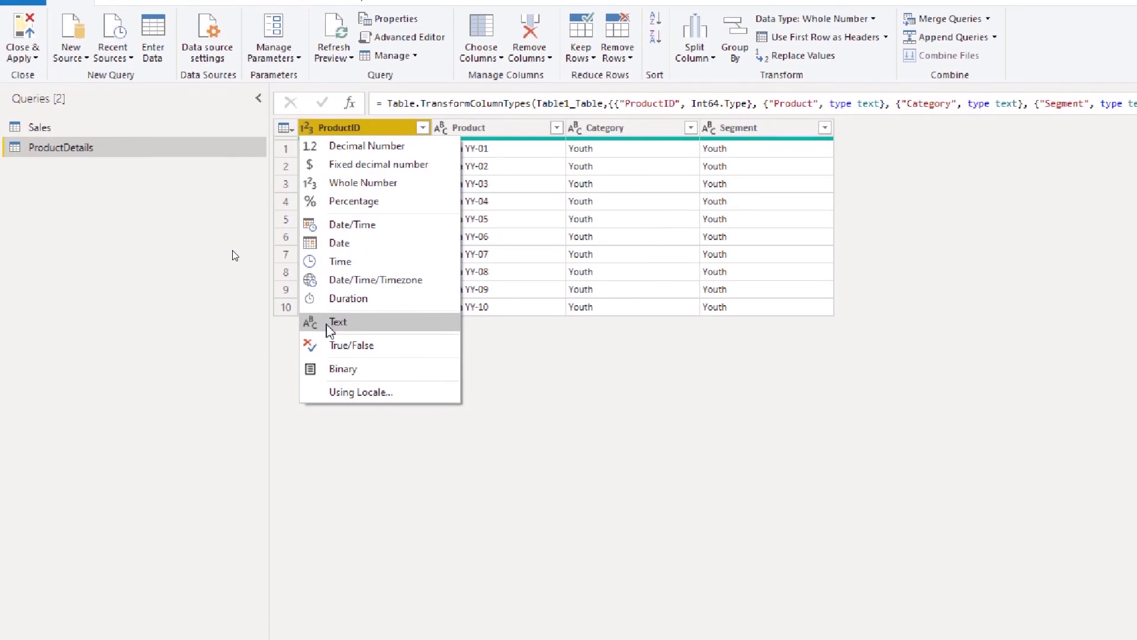
key(Escape)
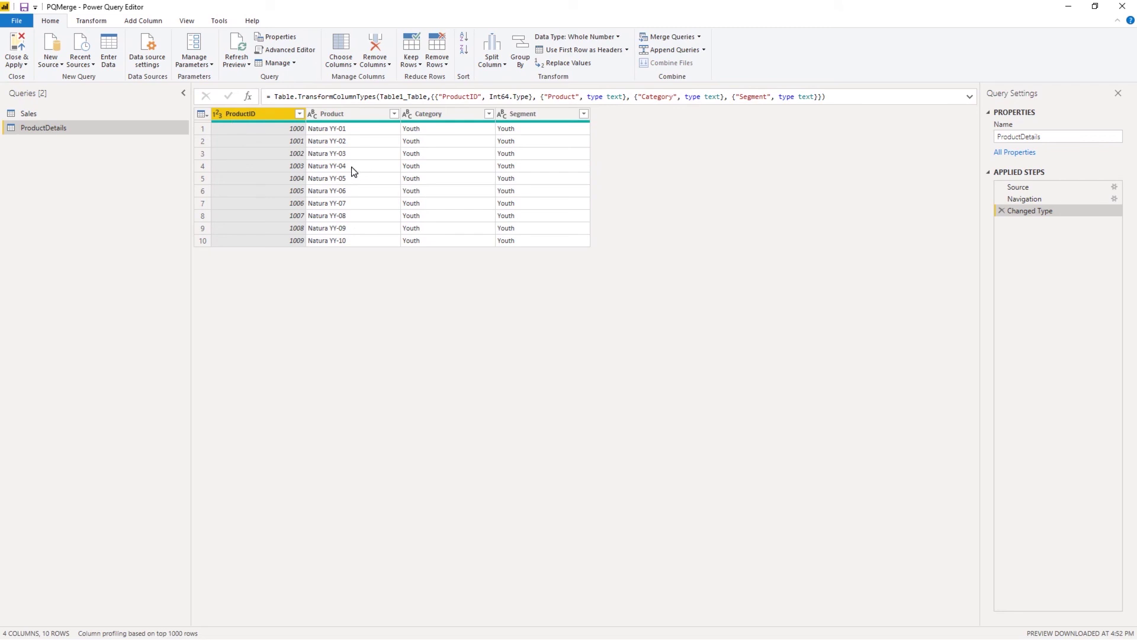
Step: Change ProductDetails' ProductID to Text, replacing the current type step
click(585, 40)
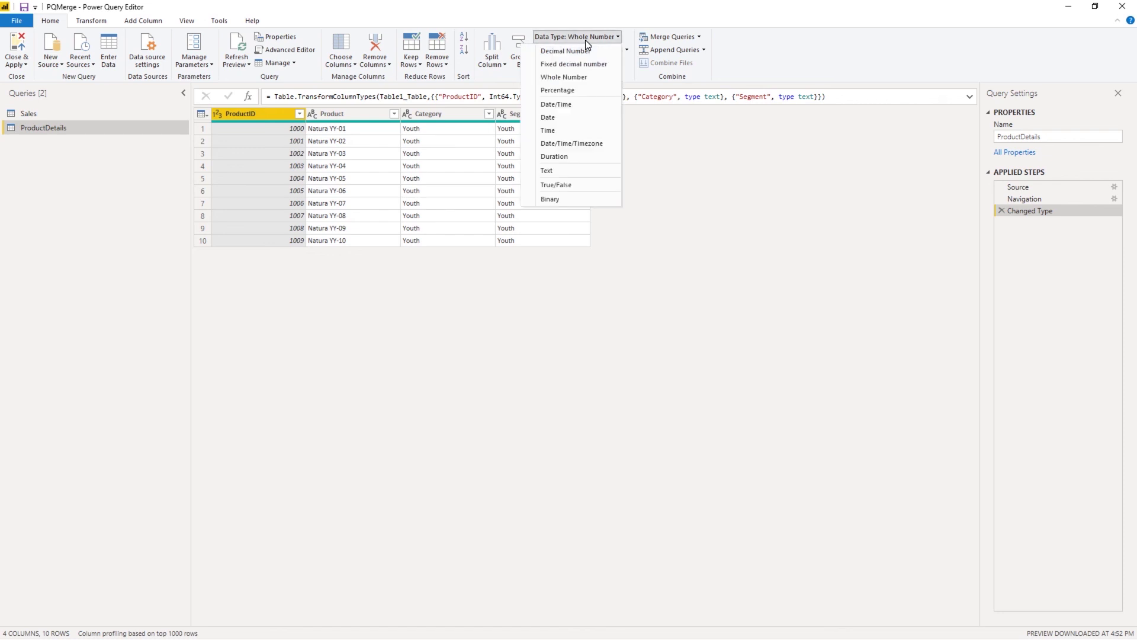
click(565, 170)
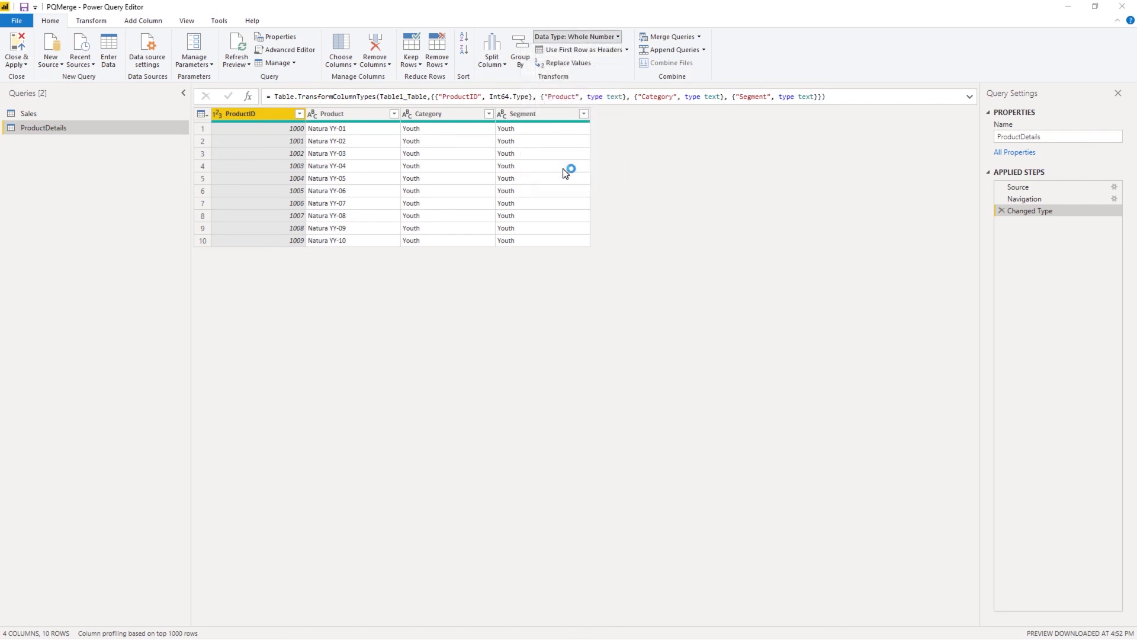
click(565, 355)
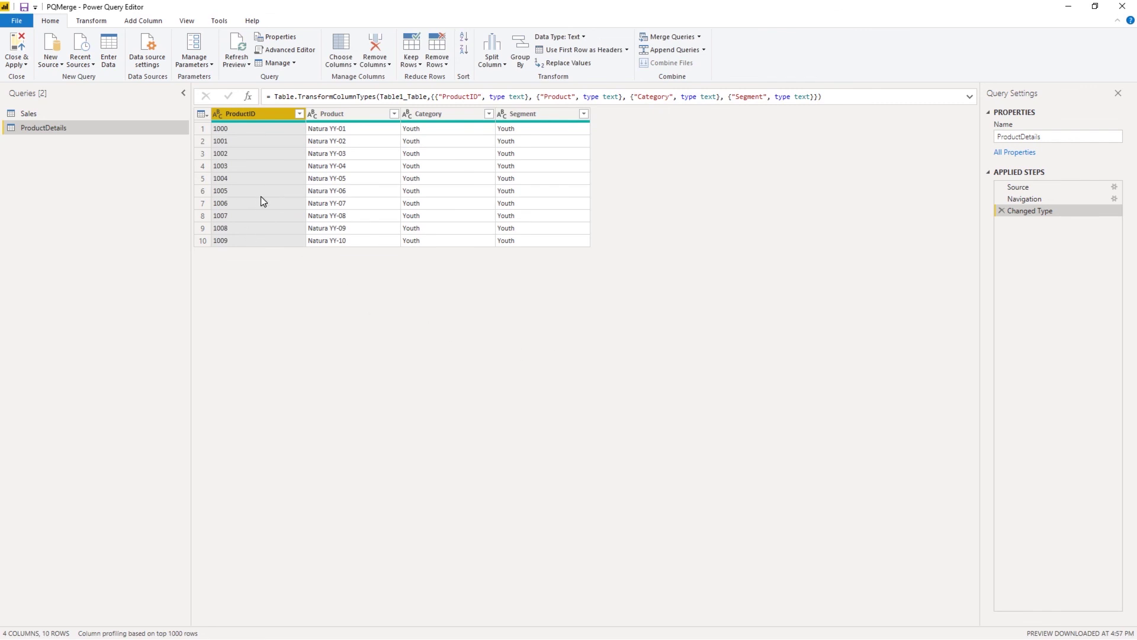
Step: Merge Sales with ProductDetails using an Inner join on ProductID and confirm
click(26, 113)
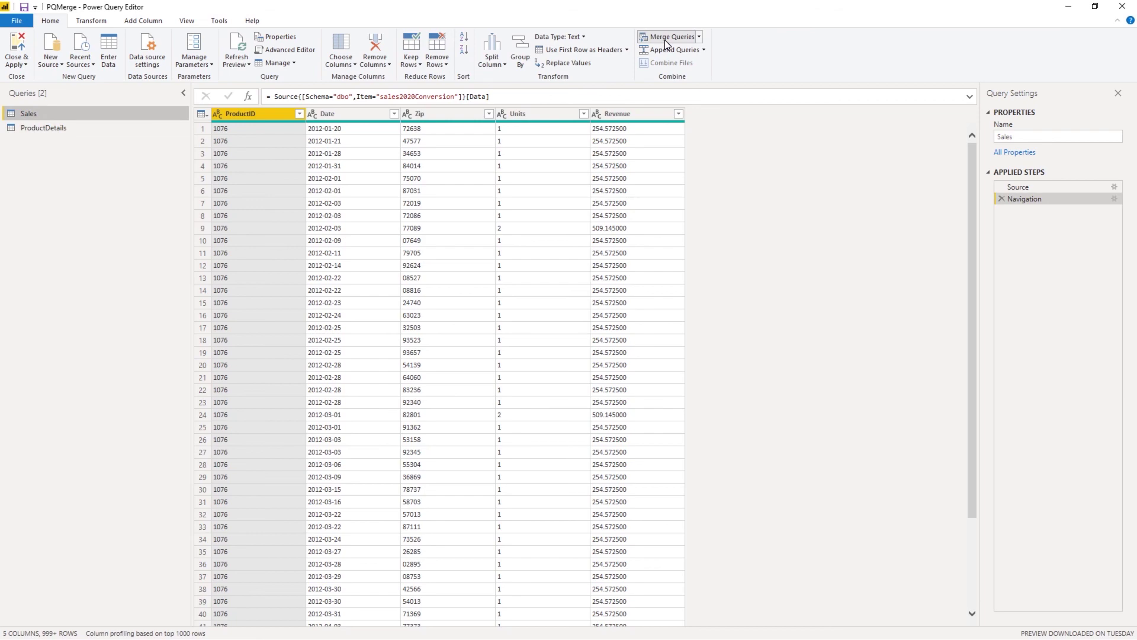
click(665, 40)
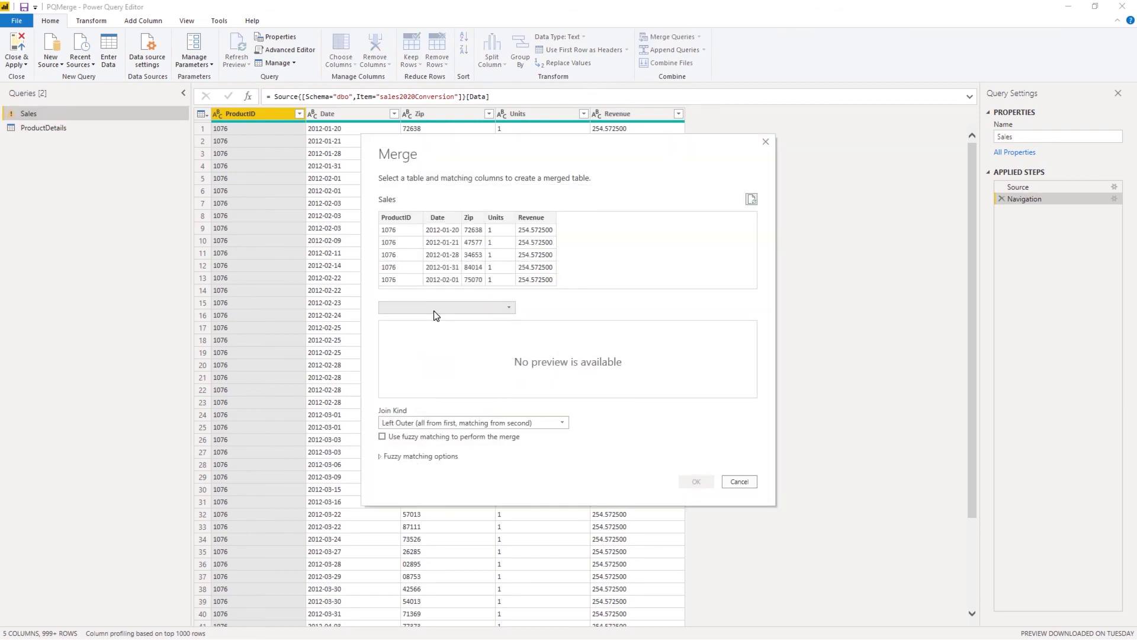
click(434, 309)
click(432, 323)
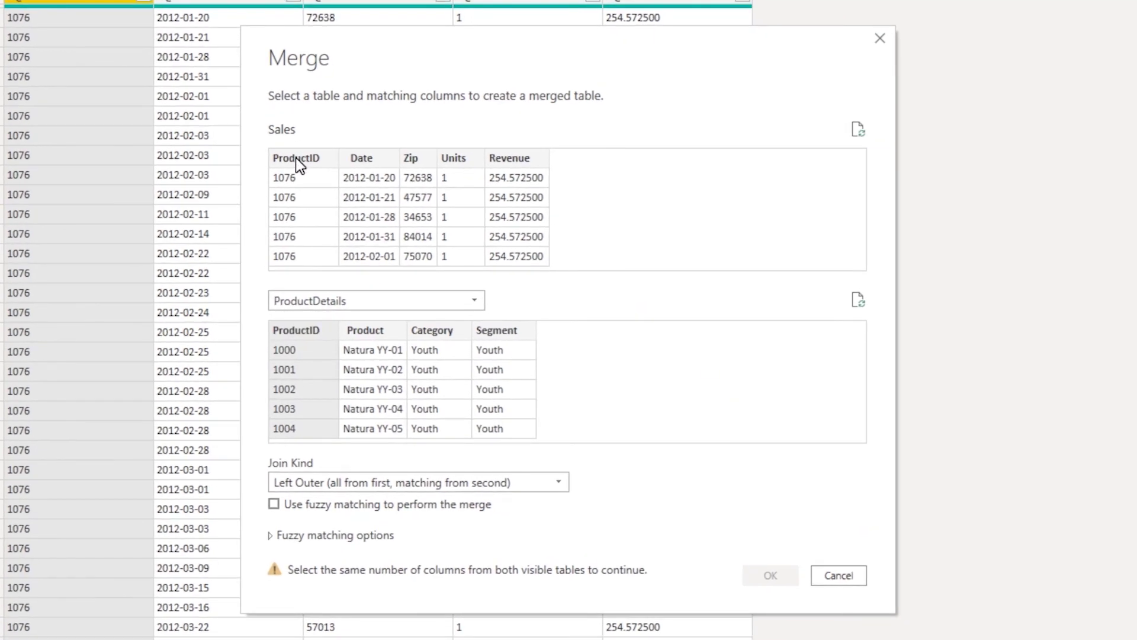
click(296, 158)
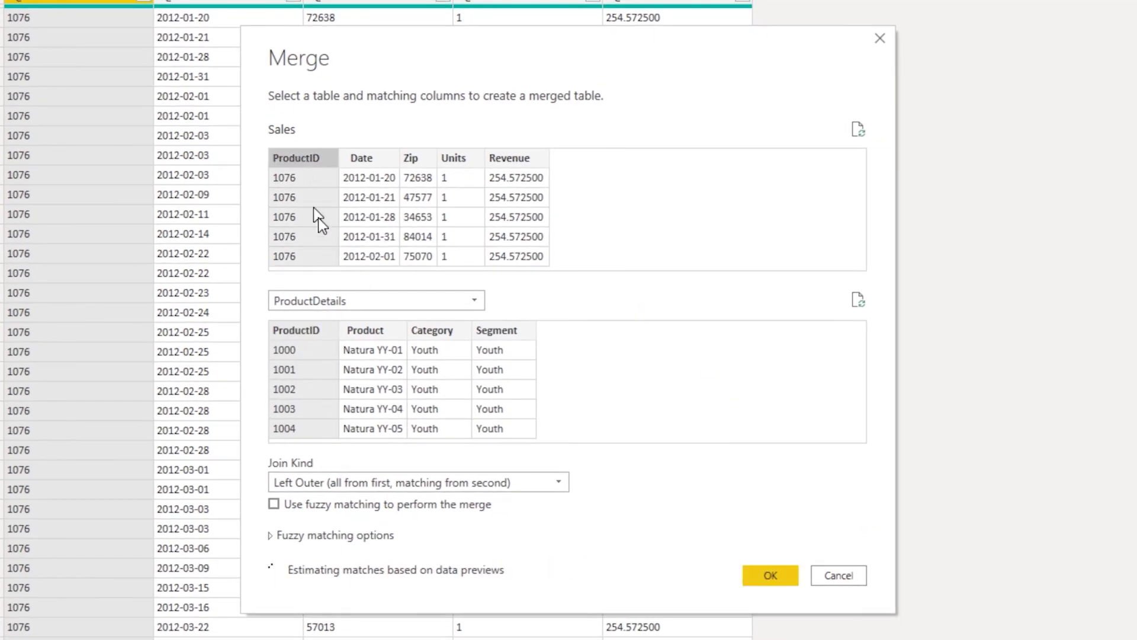
click(381, 488)
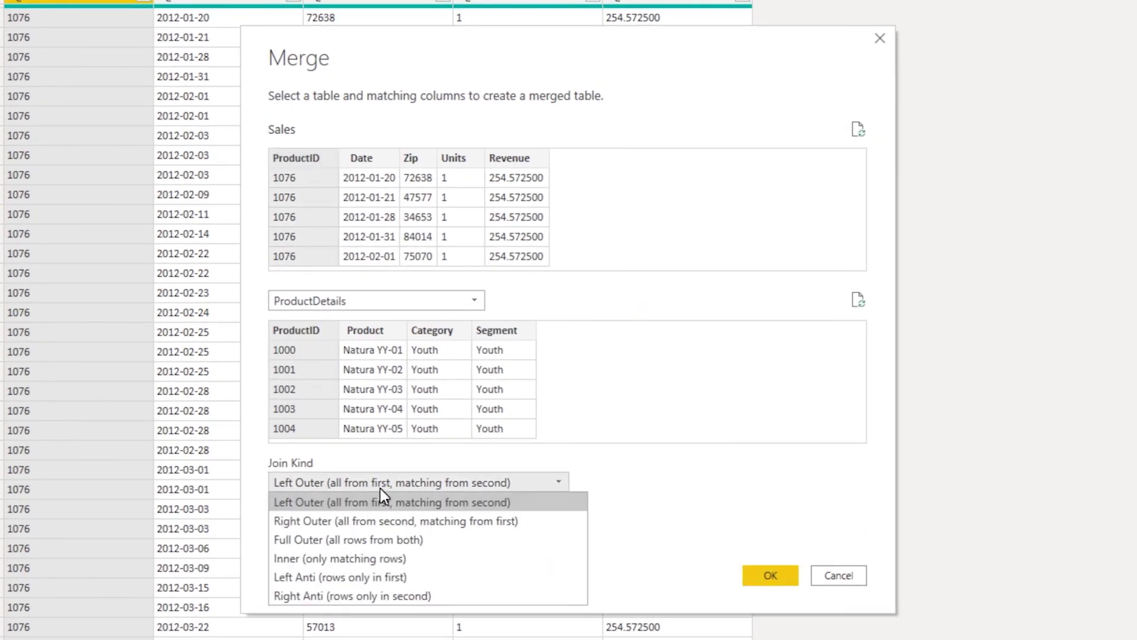
click(348, 559)
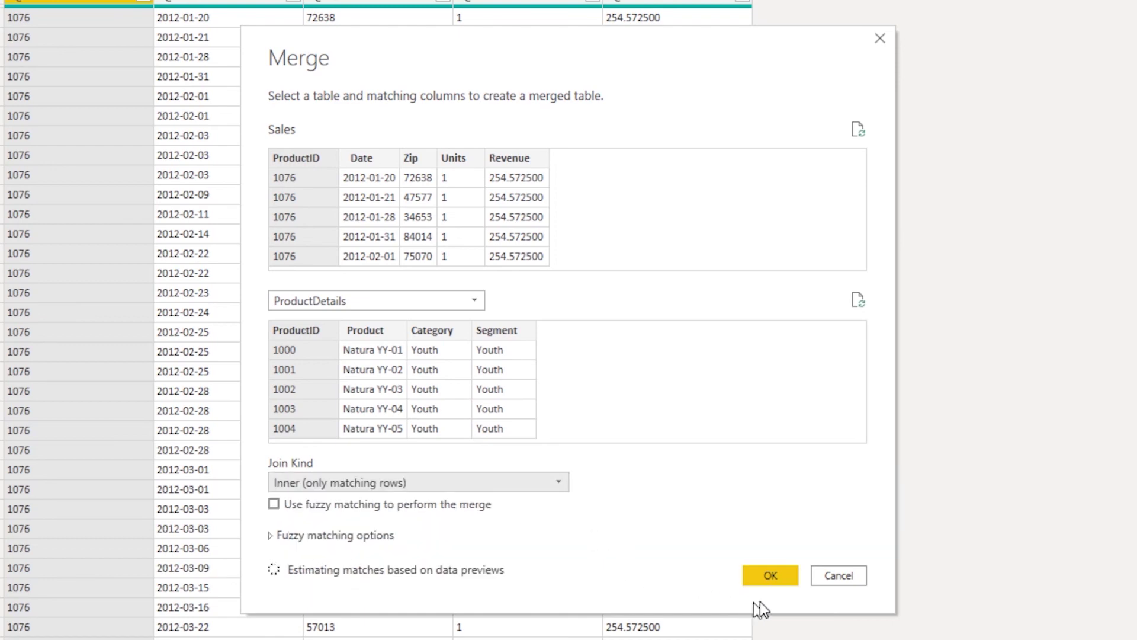
click(770, 578)
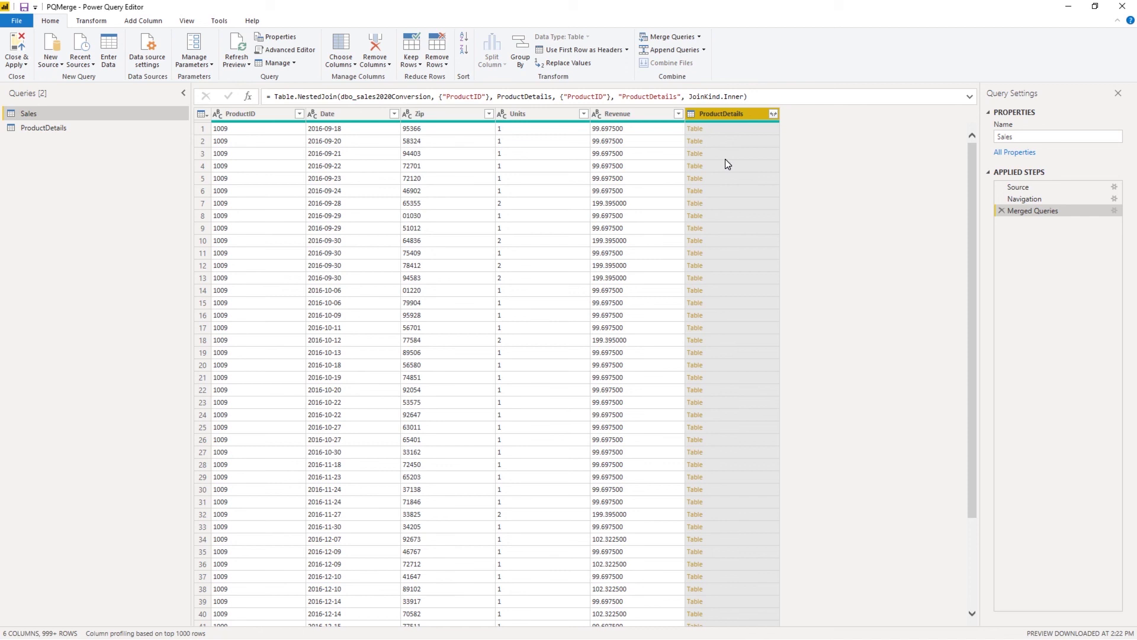
Step: Remove the ProductDetails column from Sales, then Close & Apply the query changes
right_click(734, 116)
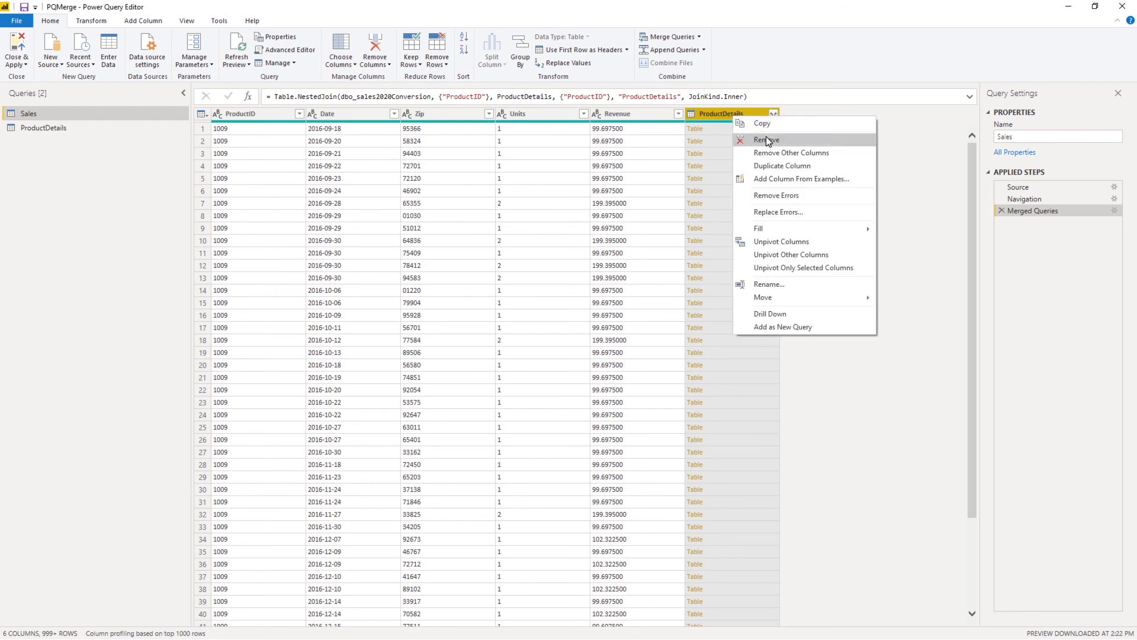
click(765, 139)
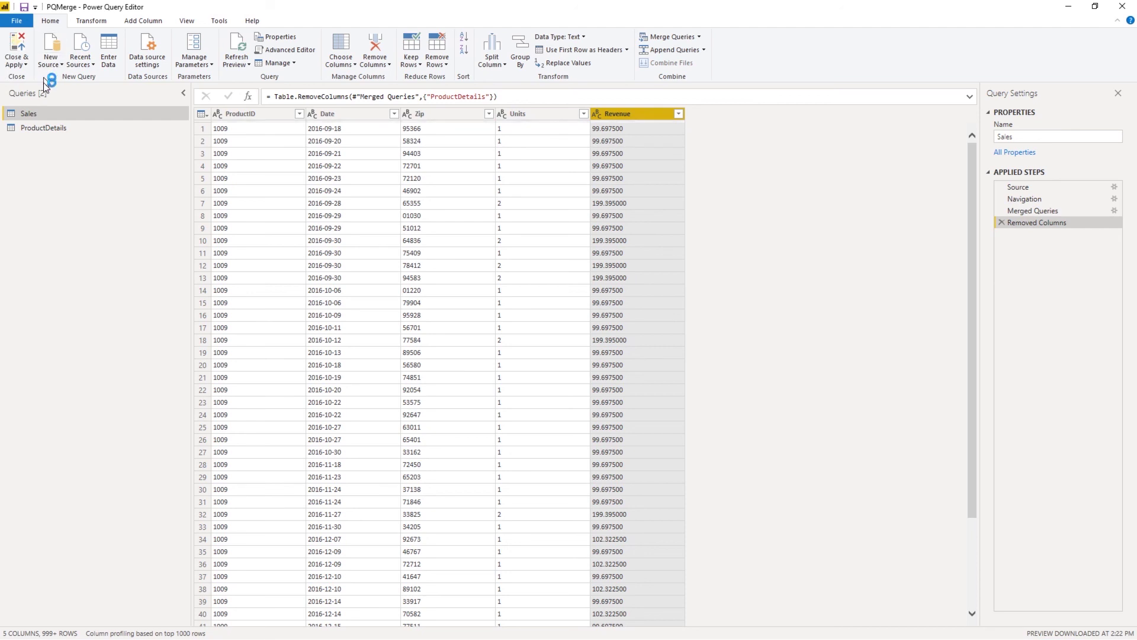
click(20, 65)
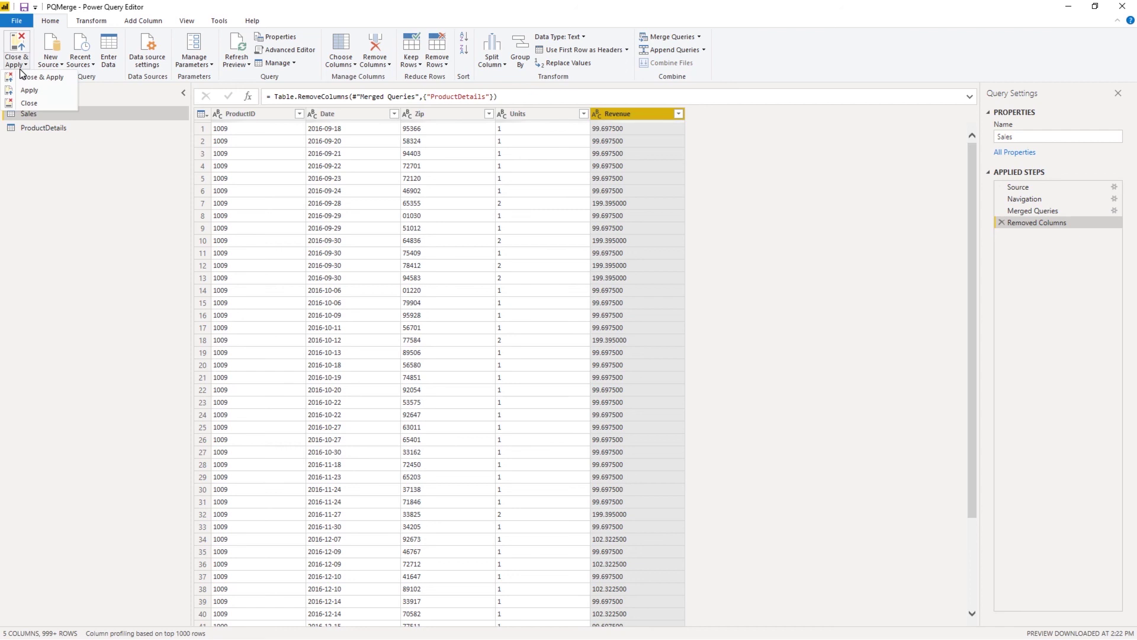
click(22, 77)
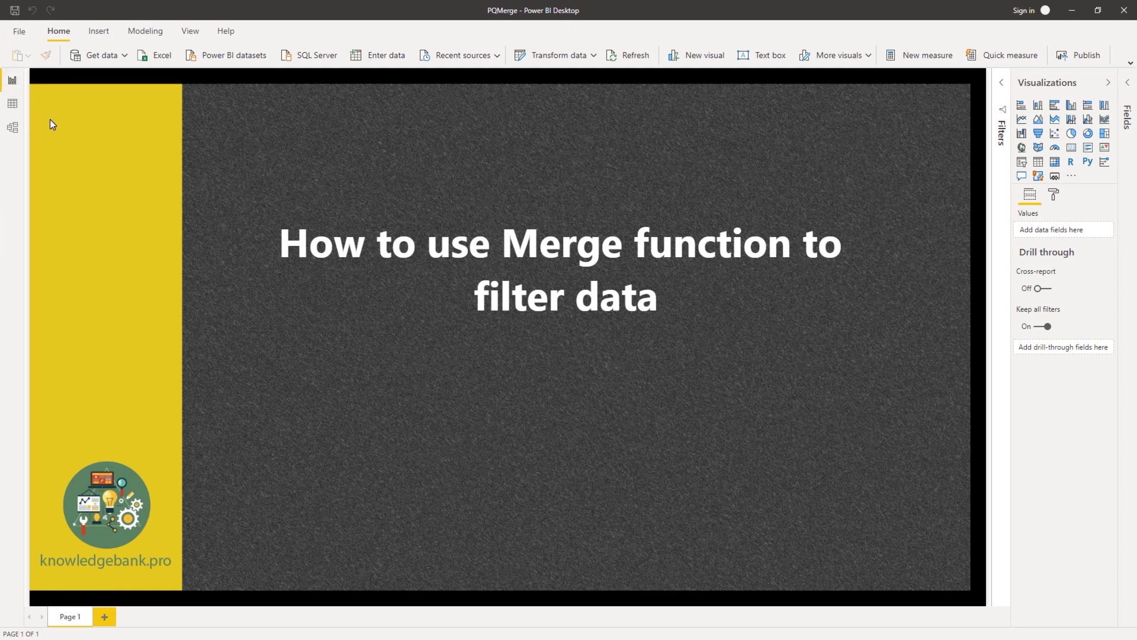
Step: View the loaded Sales table's 48,796 rows and inspect its 9 distinct ProductID values
click(12, 104)
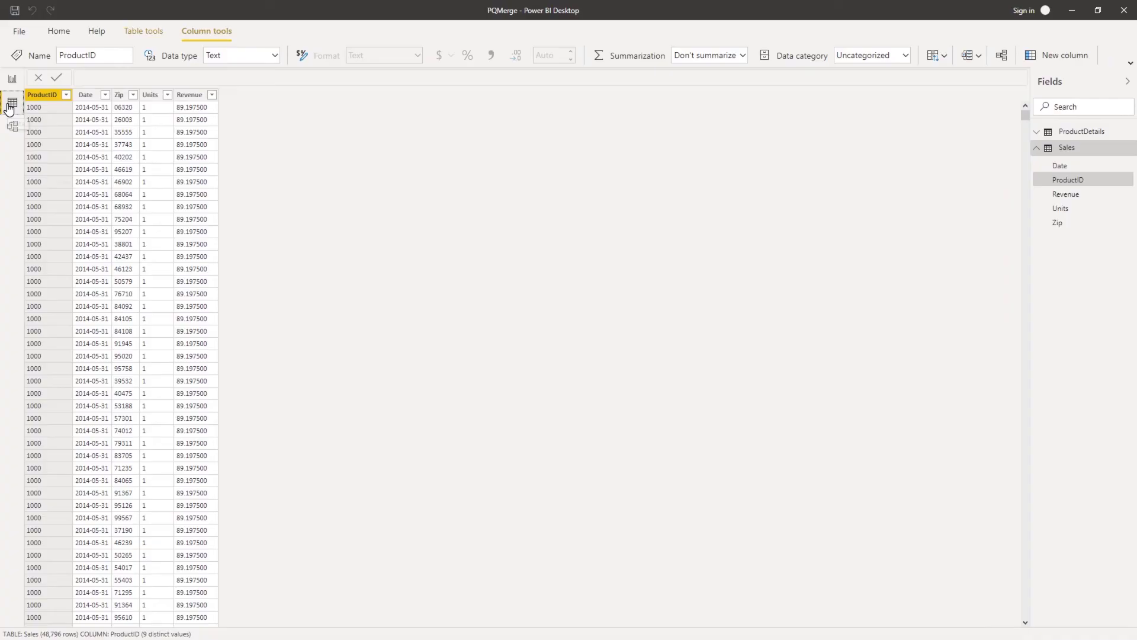
click(66, 96)
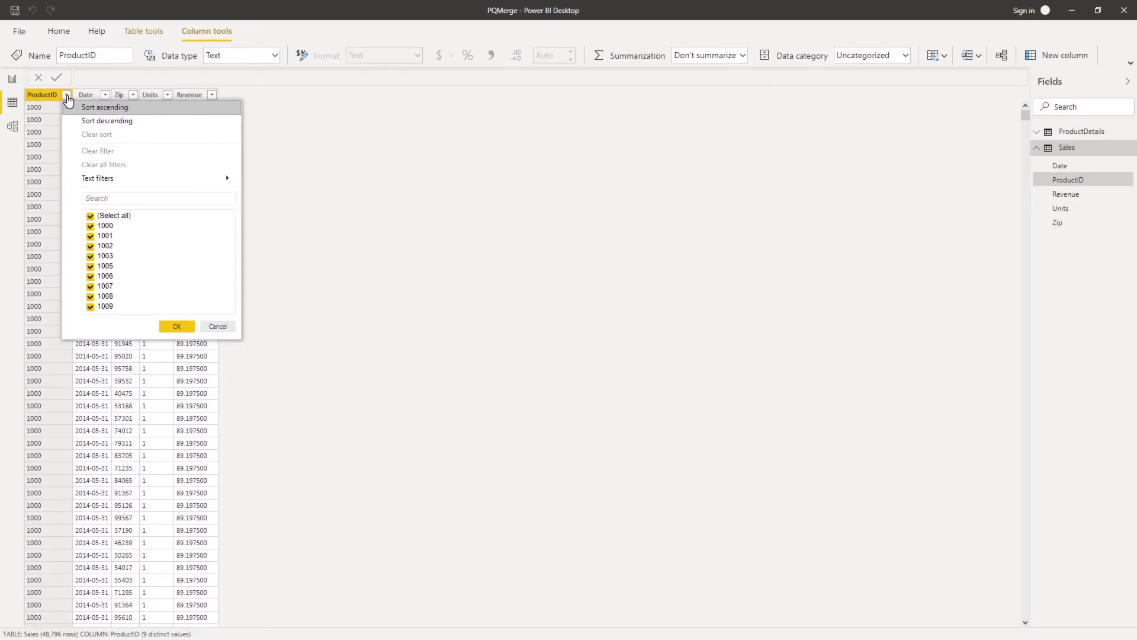
click(215, 326)
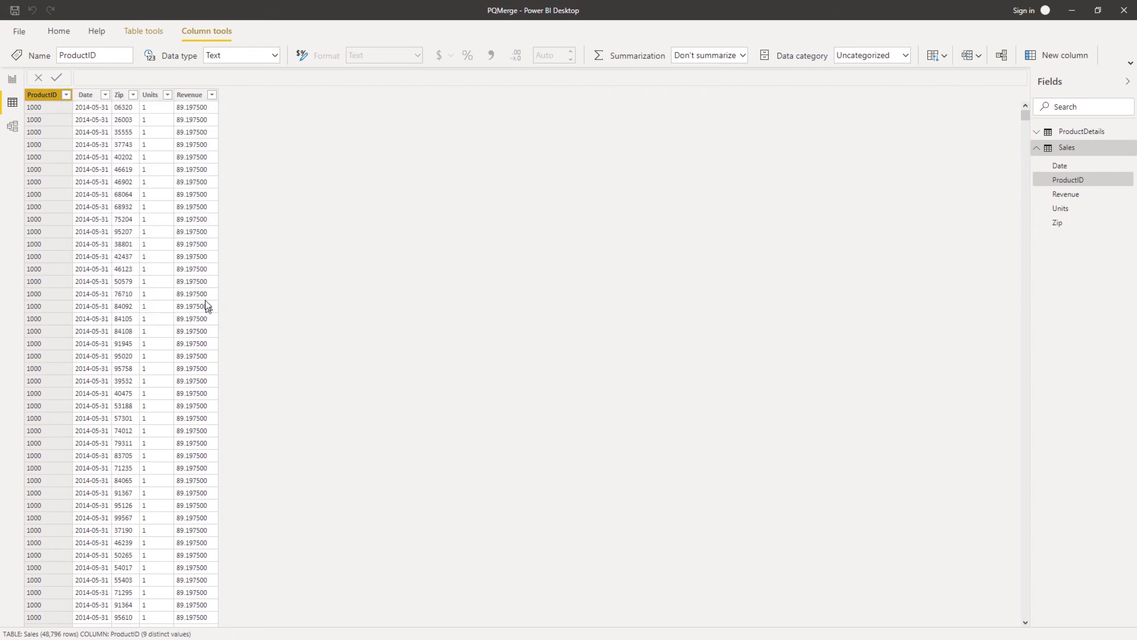
Step: Switch back to Report view to move on to the PQFunction file
click(12, 79)
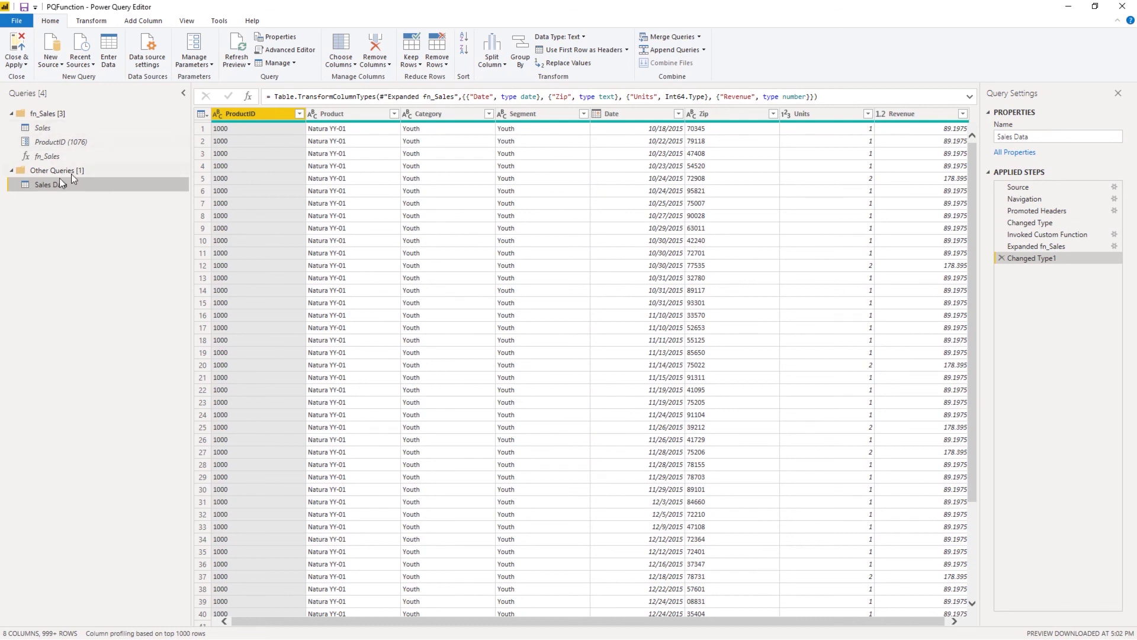
Step: Open fn_Sales's Sales query and inspect the ProductID 1076 Filtered Rows step's options
click(43, 129)
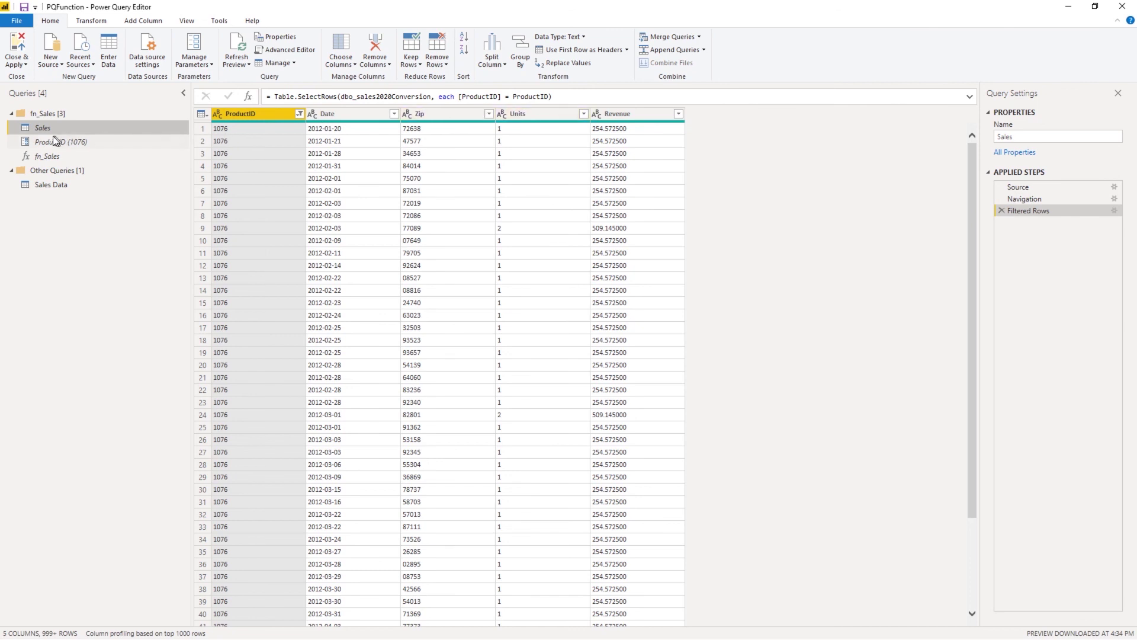
right_click(1060, 212)
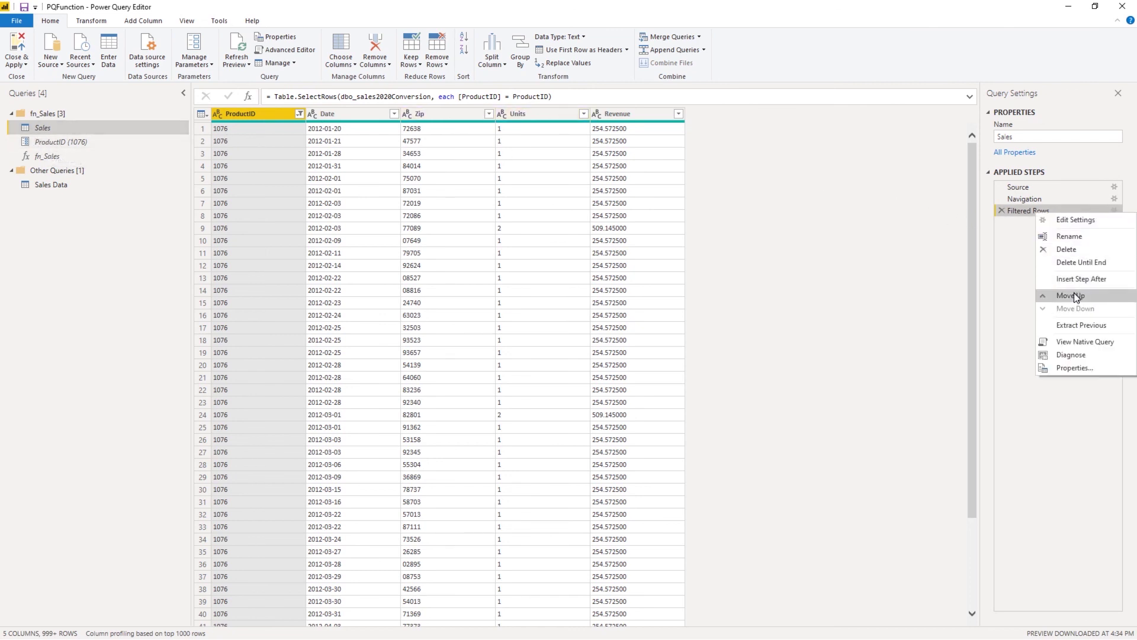
click(1078, 327)
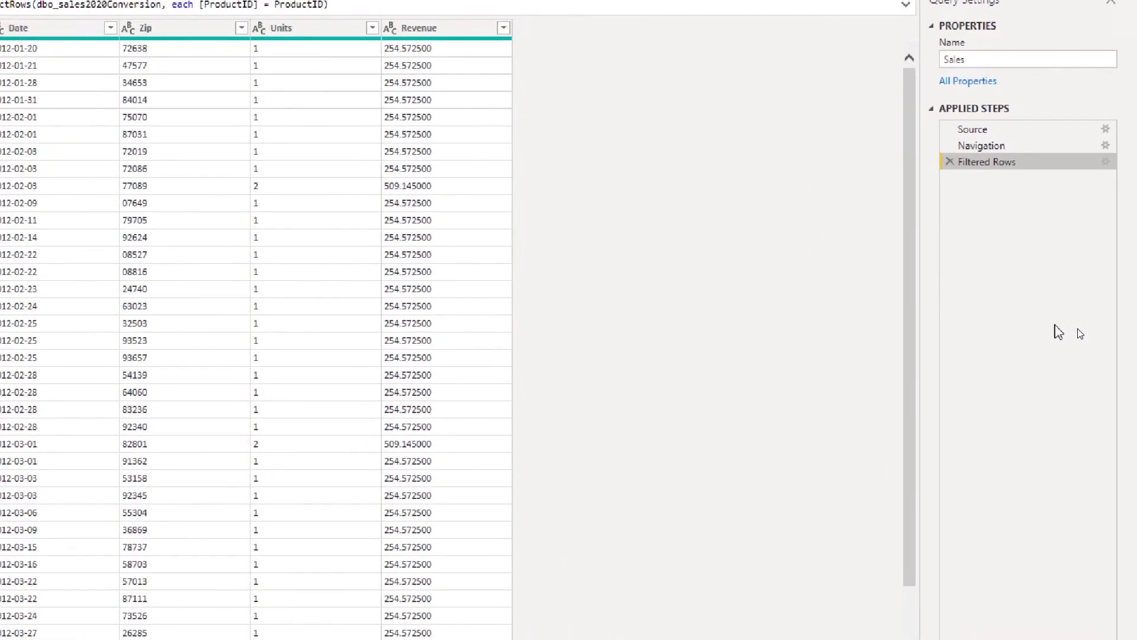
right_click(1030, 304)
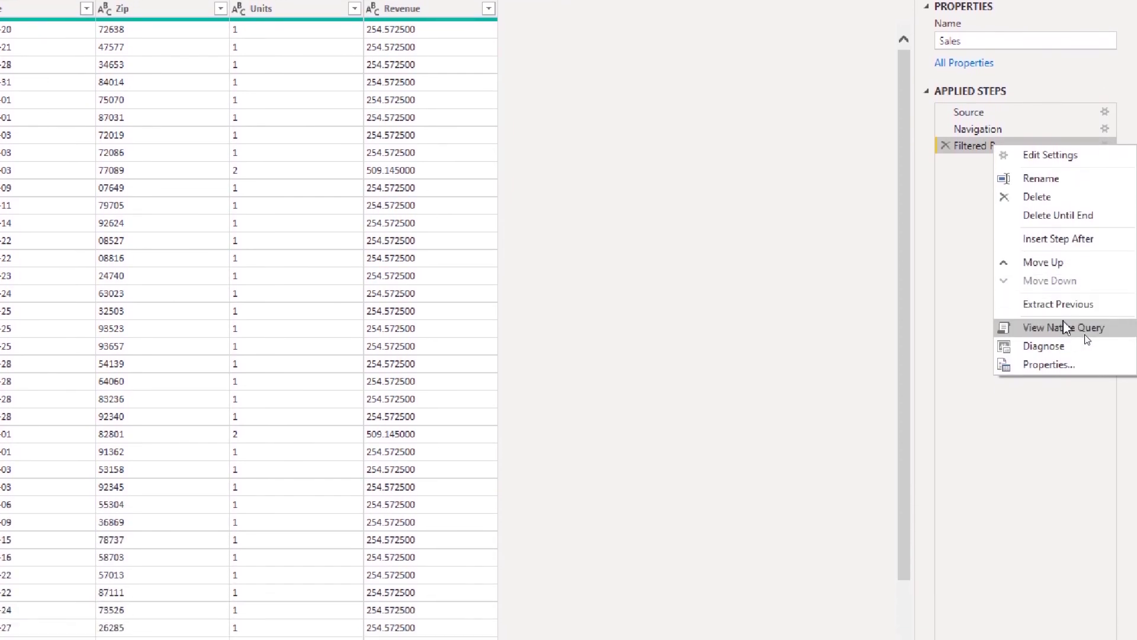
key(Escape)
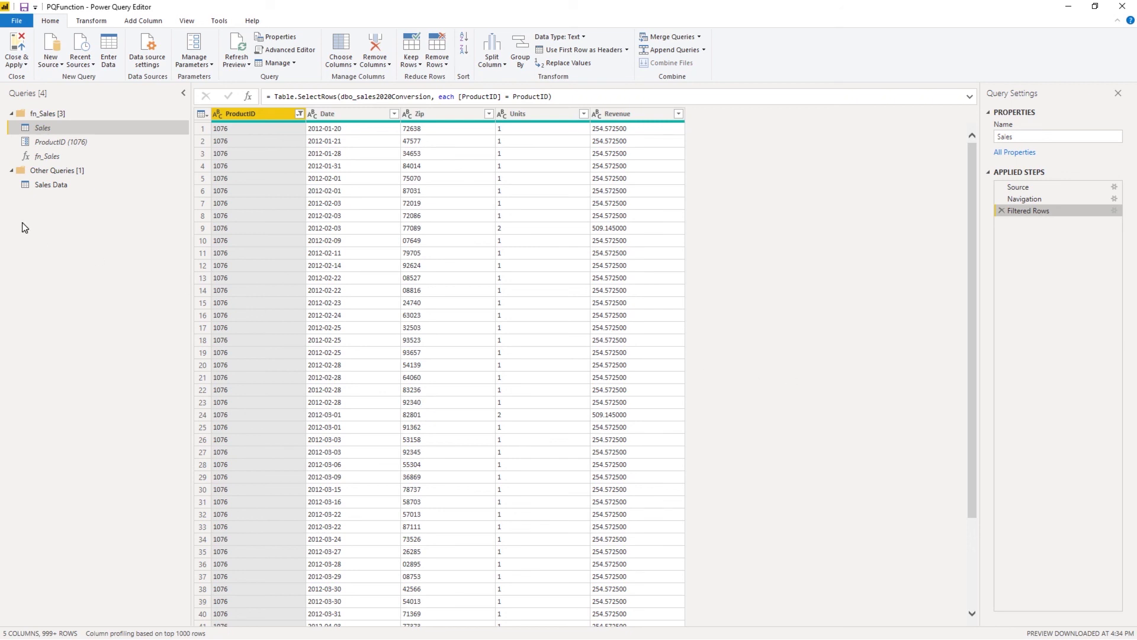
Step: Step through Sales Data's Source, Navigation, Promoted Headers, Changed Type and Invoked Custom Function steps
click(41, 186)
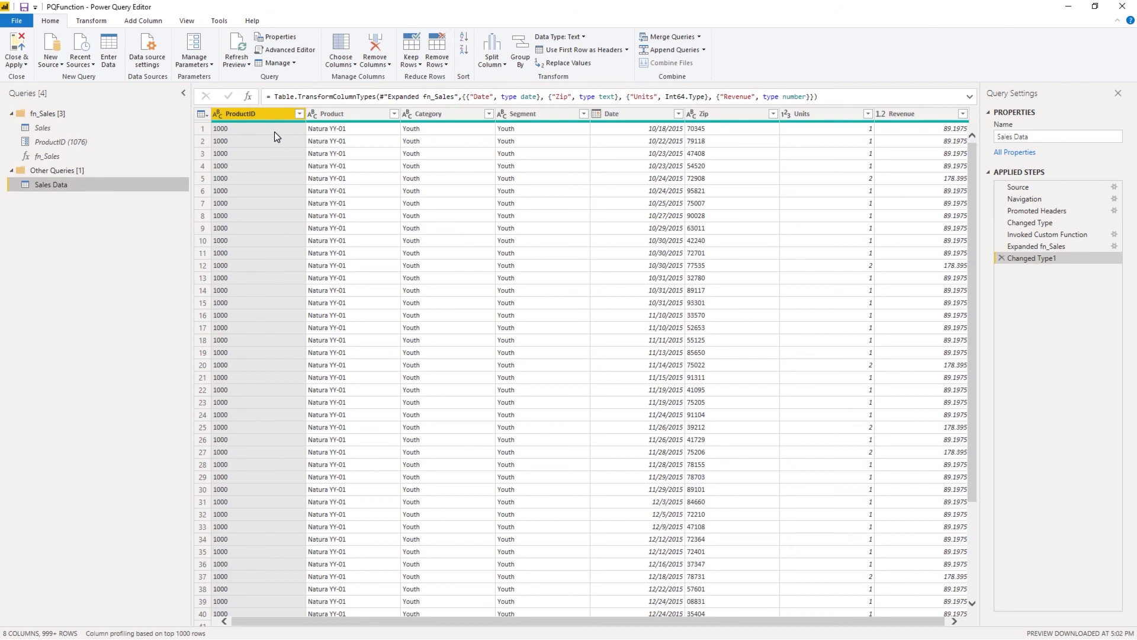
click(1056, 233)
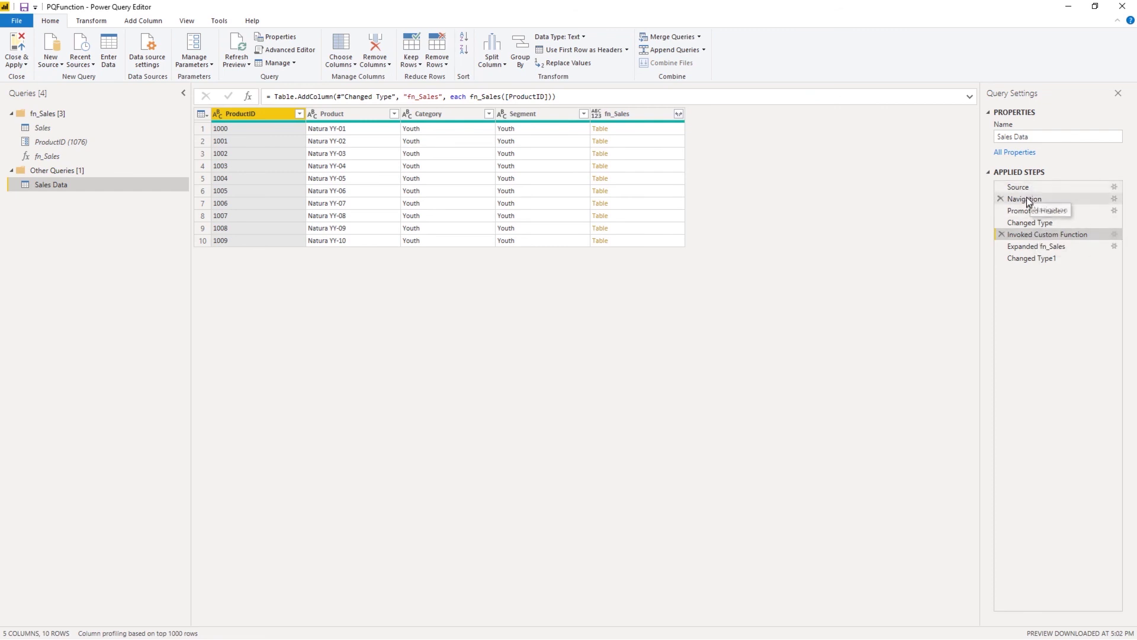
click(1029, 188)
click(1032, 200)
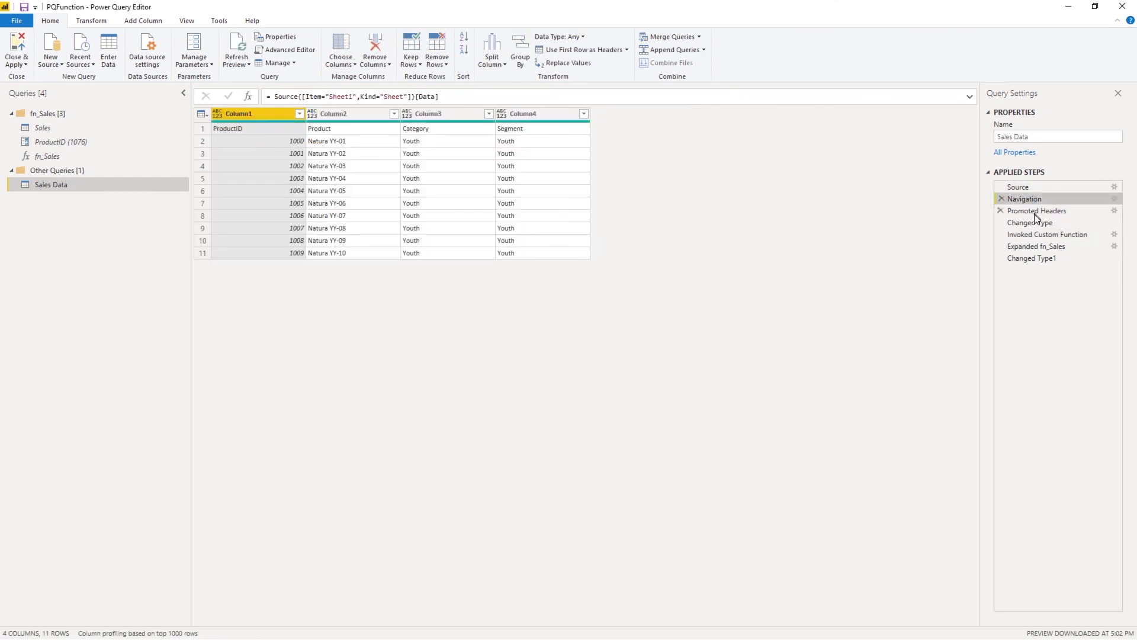
click(1032, 211)
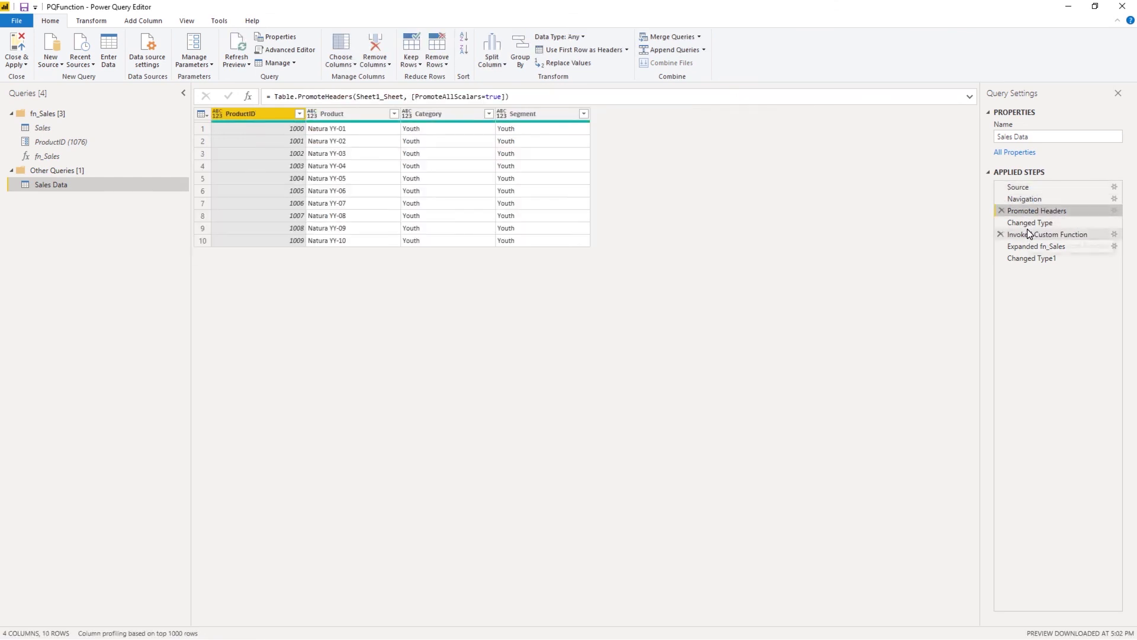
click(1028, 224)
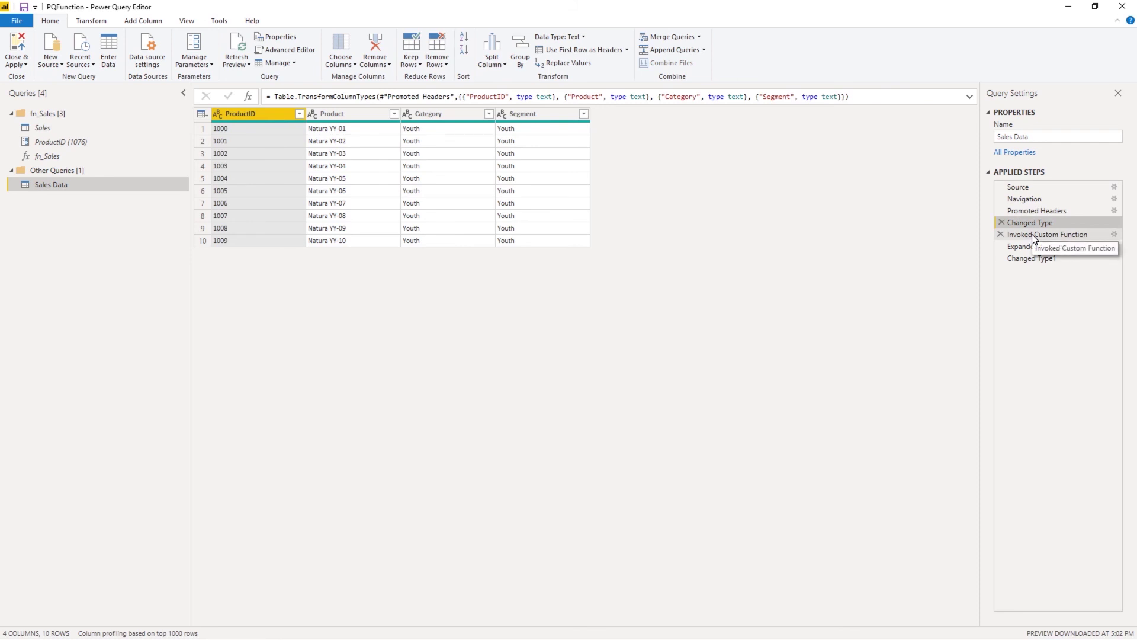
click(1033, 237)
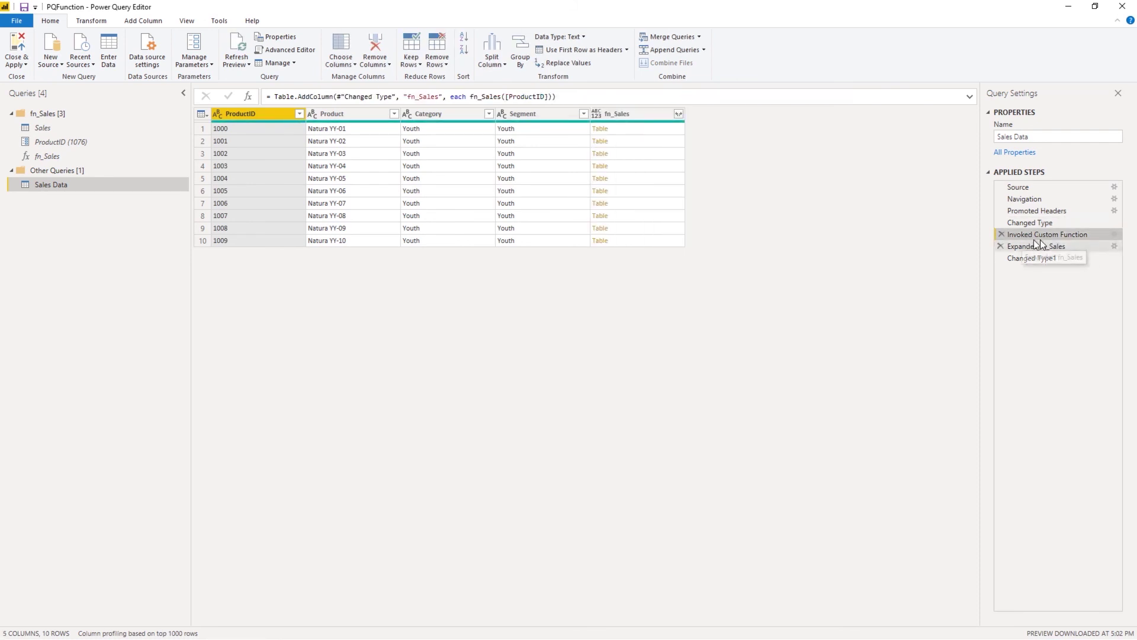